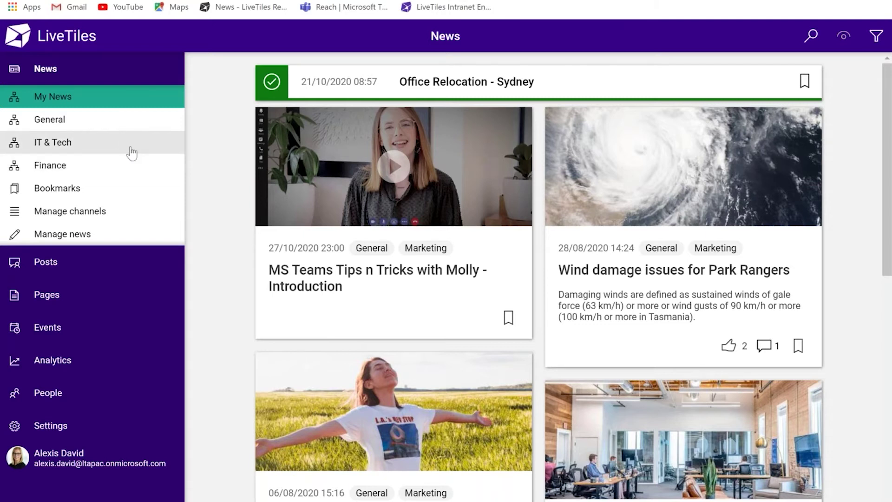
Read through the MS Teams Tips n Tricks introduction article and its feedback question, and return to My News
left_click(467, 245)
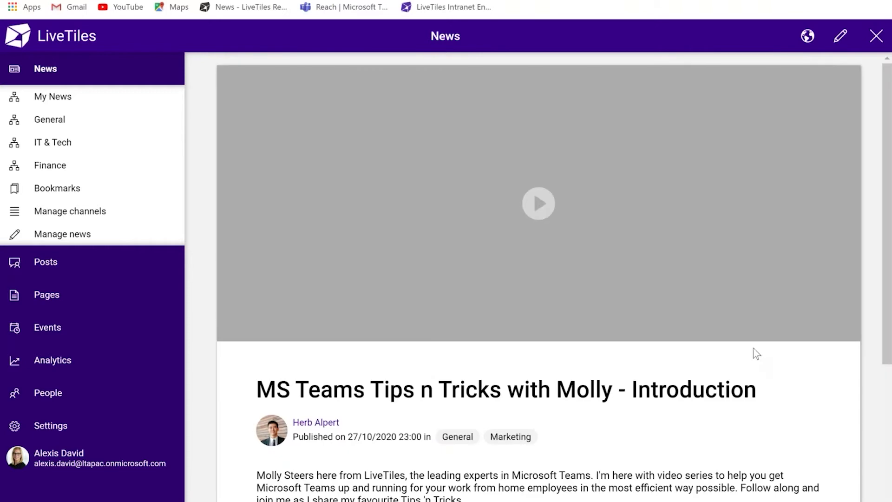
scroll(753, 349, "down", 2)
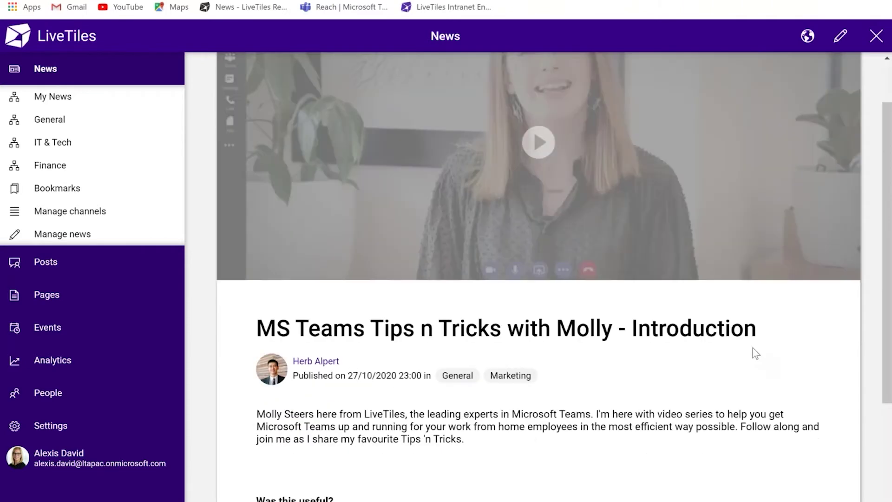
scroll(660, 338, "down", 3)
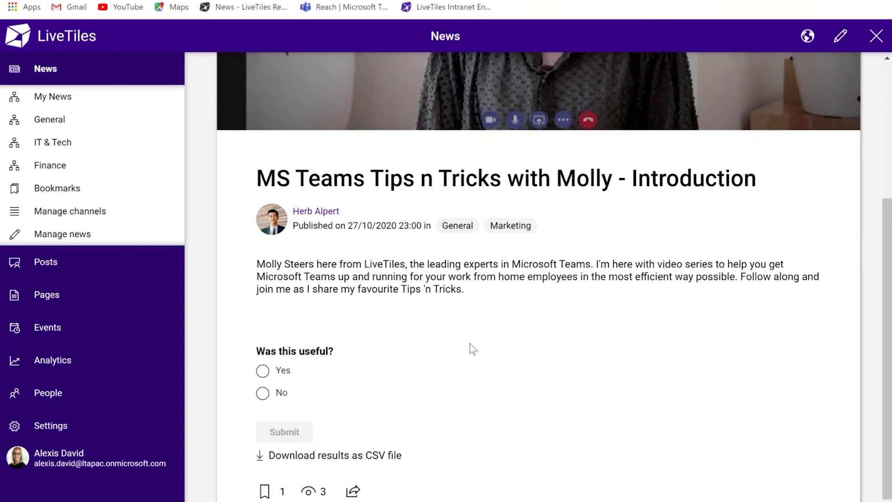
scroll(469, 344, "up", 4)
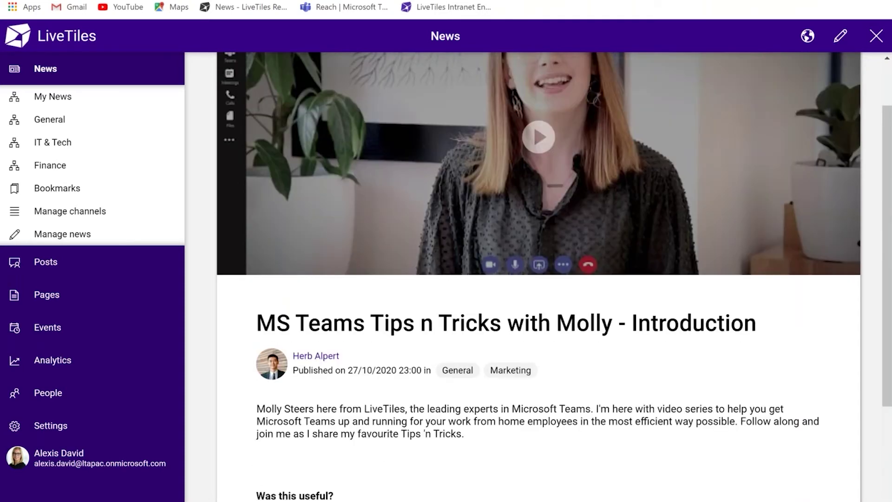
scroll(160, 185, "up", 2)
left_click(68, 98)
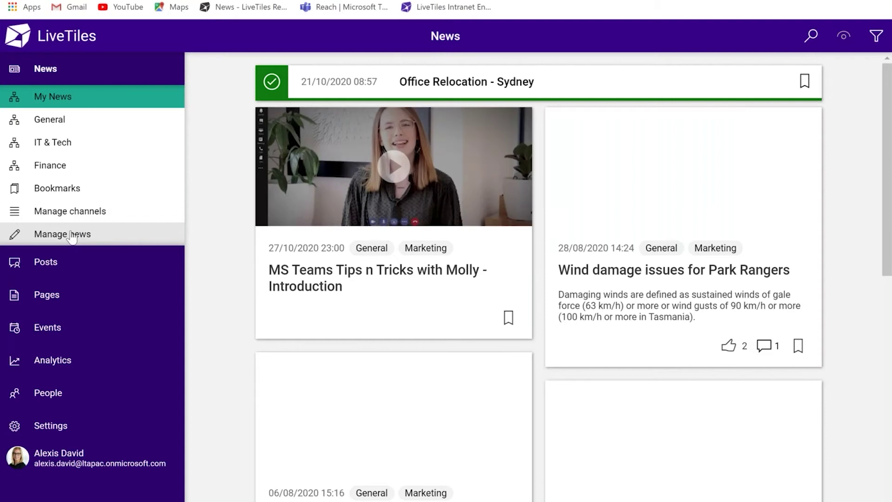
Create a new news article with the laptop photo from Unsplash's Business category as its banner image
left_click(72, 235)
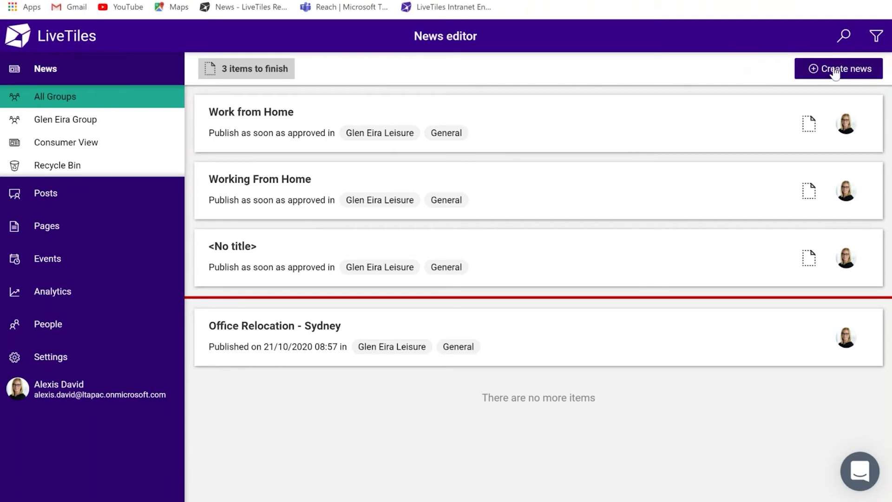
left_click(833, 68)
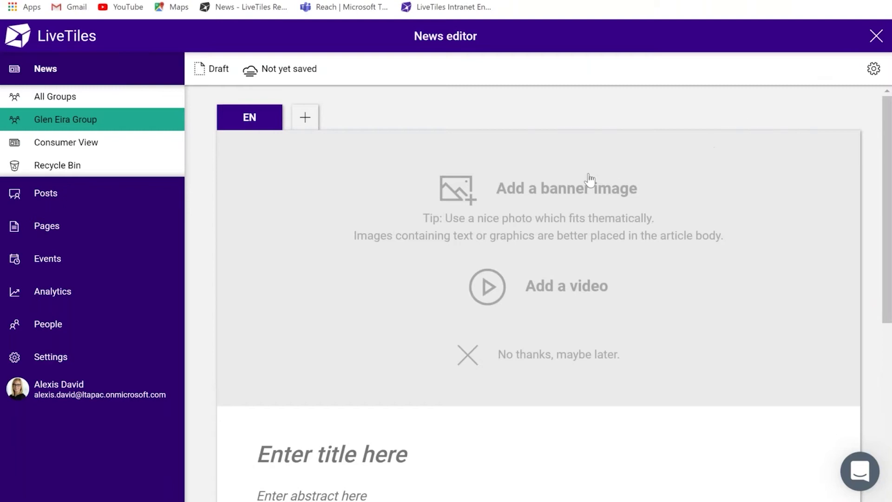
left_click(514, 193)
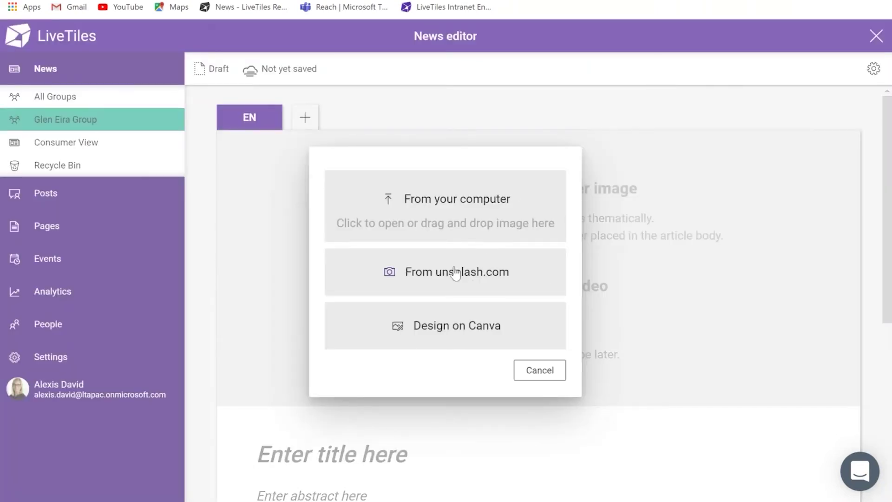
left_click(455, 274)
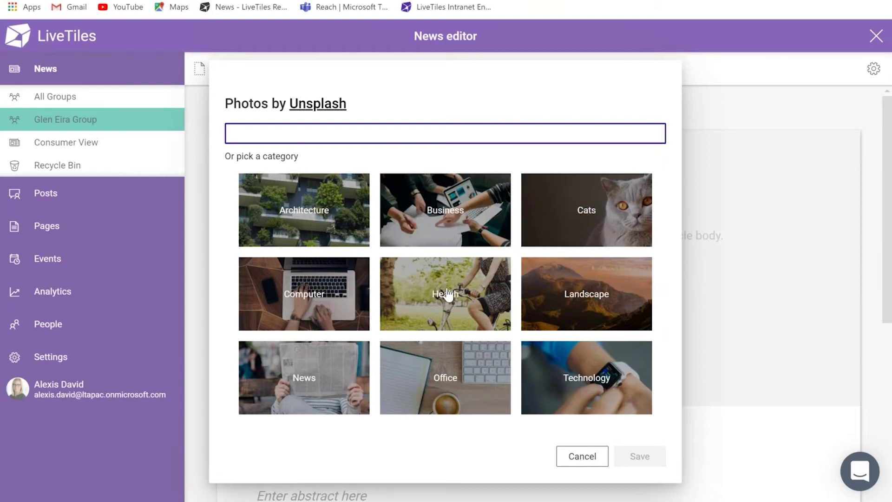
left_click(446, 215)
left_click(338, 203)
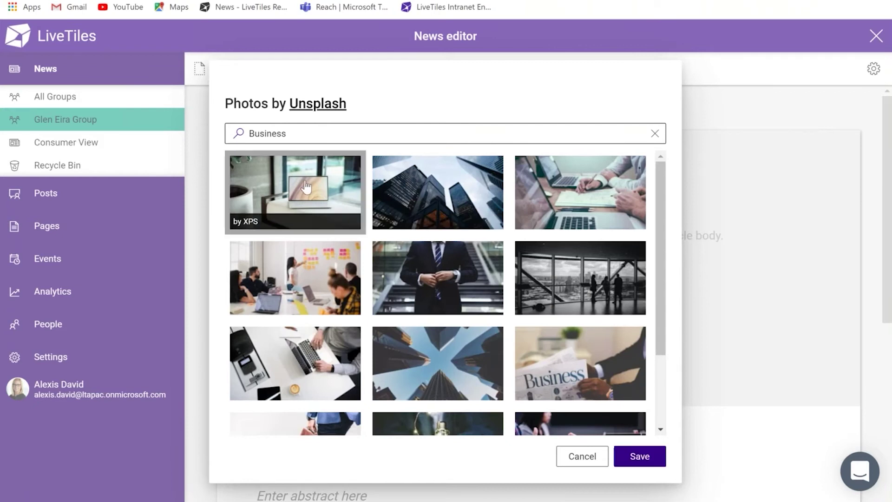
left_click(640, 456)
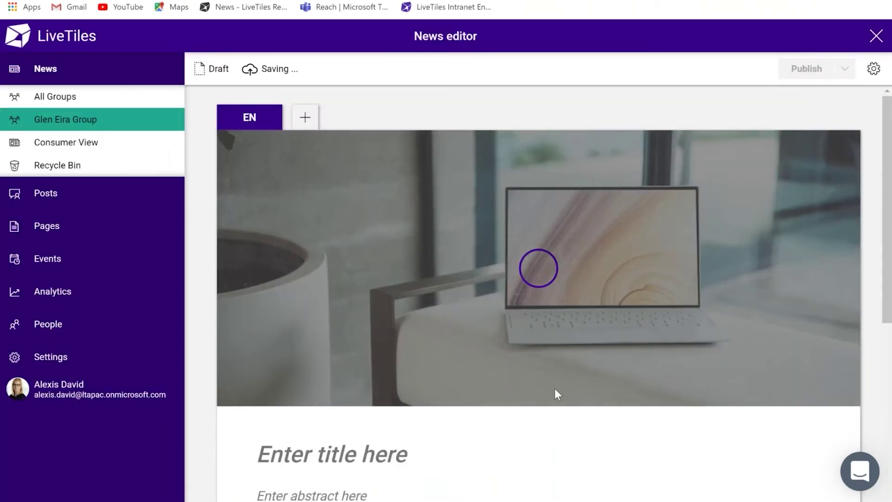
Title the article "Work from Home" and enter "Text" as both its abstract and its body
scroll(554, 389, "down", 2)
left_click(323, 375)
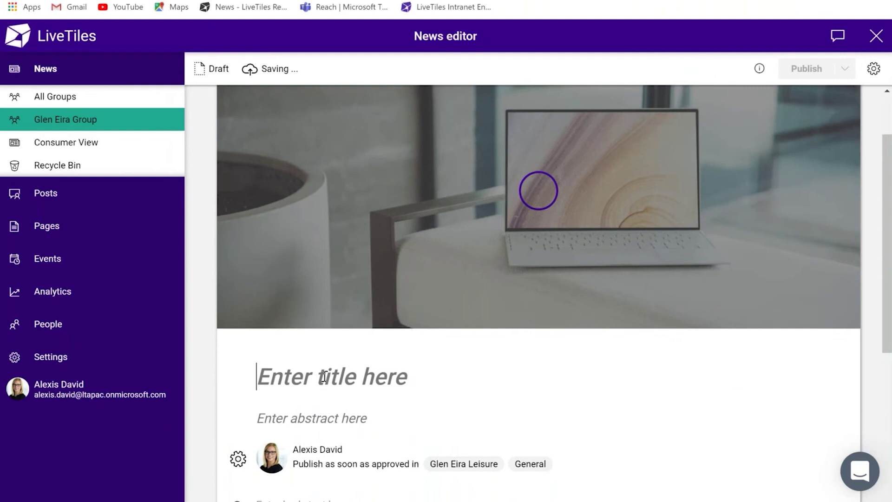
type("Work from Home")
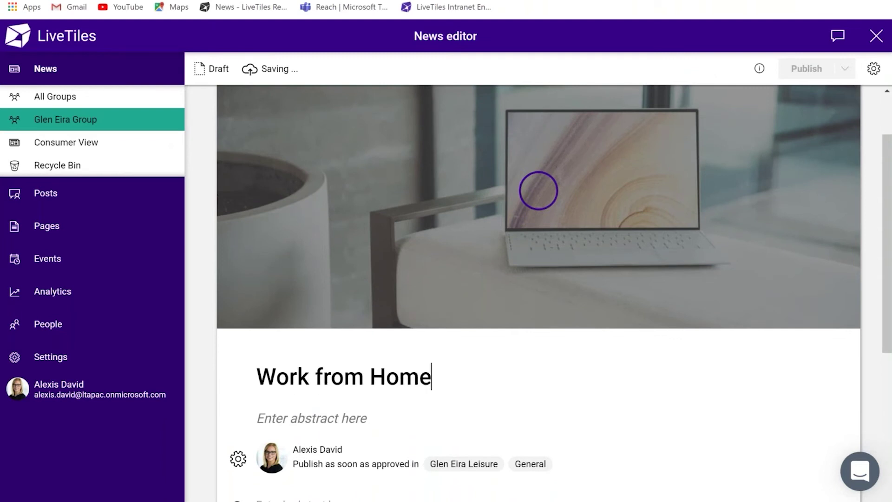
left_click(292, 418)
type("Text")
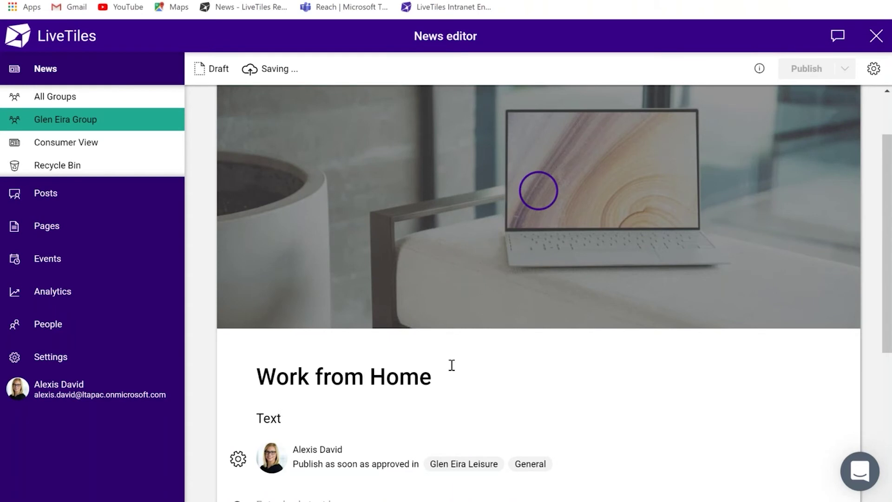
scroll(436, 333, "down", 4)
left_click(341, 315)
type("Text")
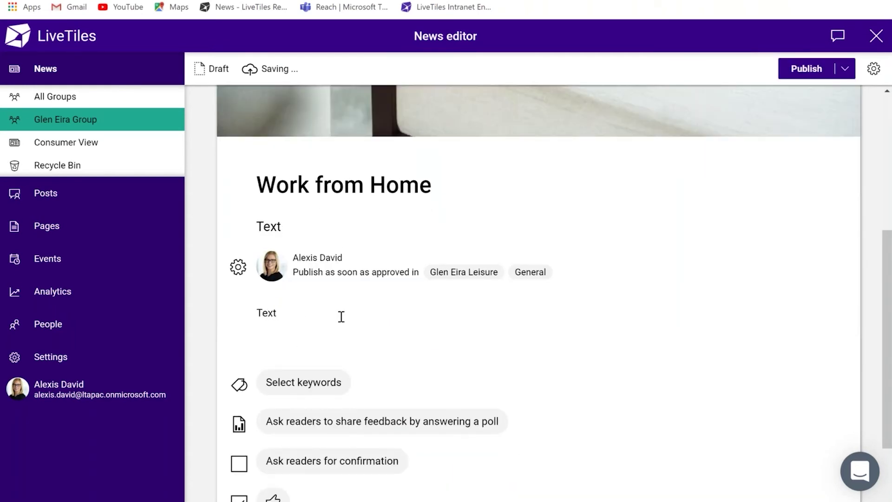
Assign the article the location keywords Brisbane and Melbourne and the topic keyword From the CEO
scroll(342, 316, "down", 2)
left_click(342, 315)
left_click(435, 251)
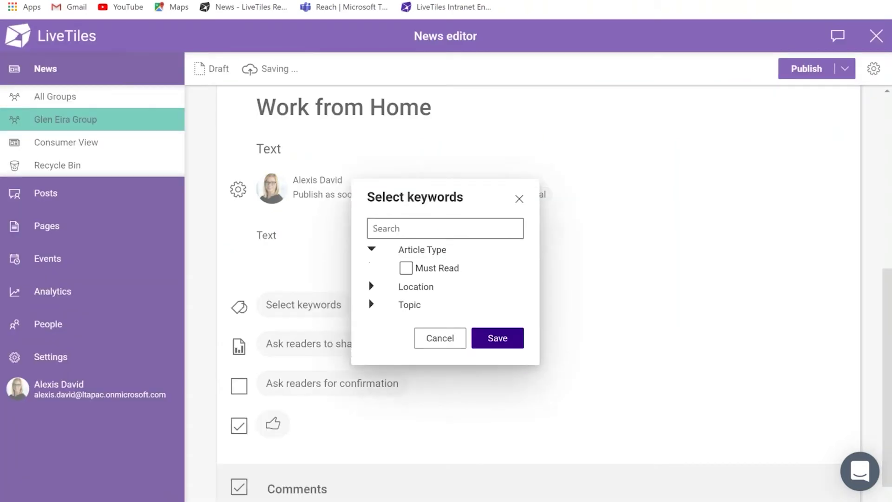
left_click(425, 270)
left_click(373, 286)
left_click(406, 277)
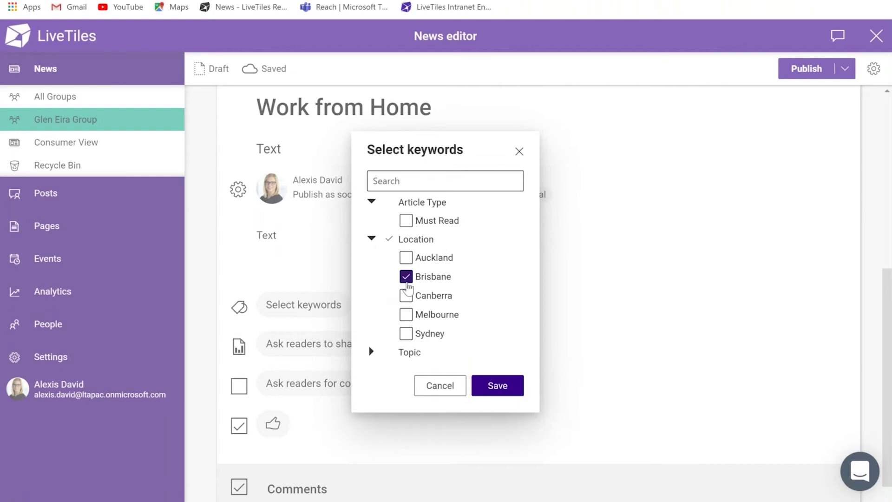
left_click(407, 315)
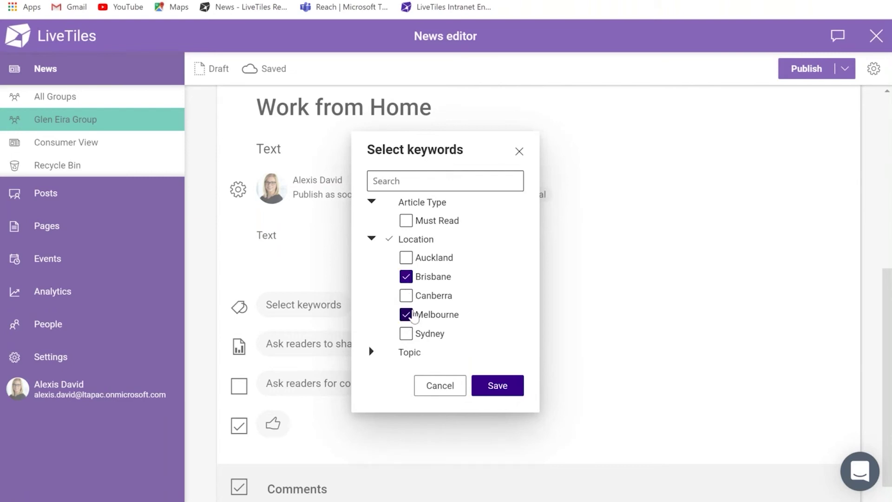
left_click(418, 356)
left_click(437, 344)
left_click(507, 410)
Add a reader poll asking "WAS this good" with the answers Yes and No
scroll(606, 325, "down", 2)
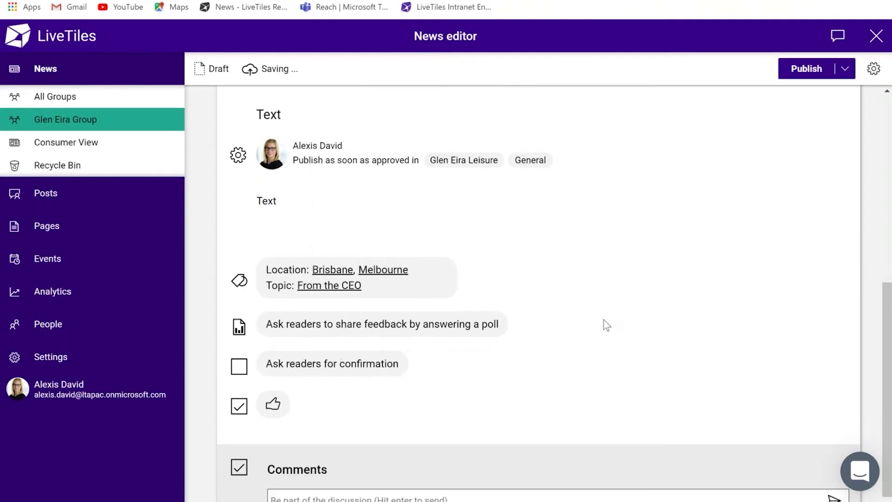
left_click(299, 294)
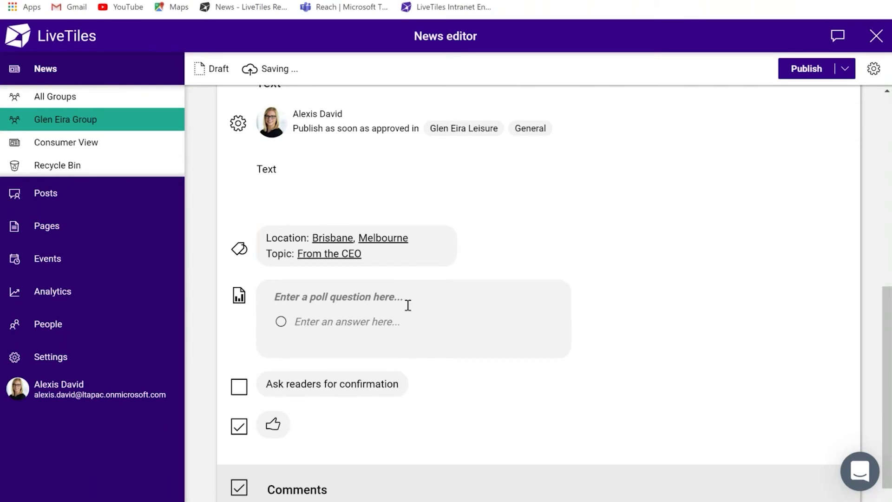
type("WAS this good")
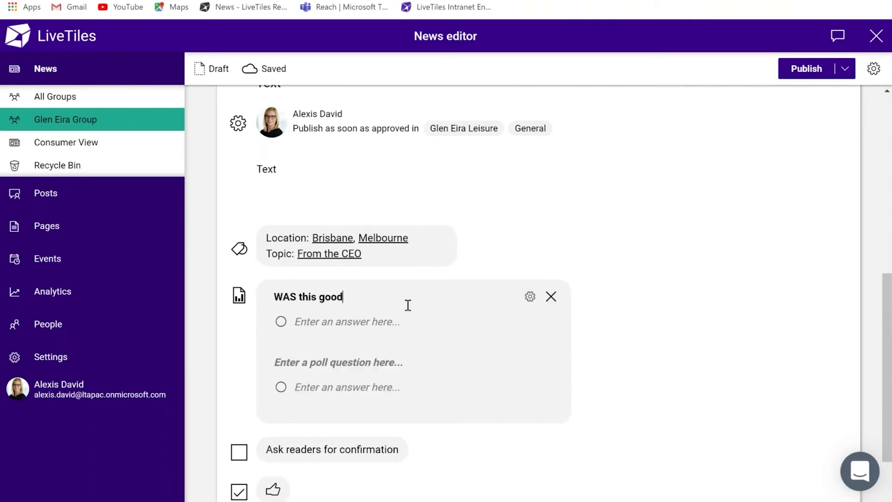
left_click(371, 320)
type("Yes")
left_click(358, 341)
type("N")
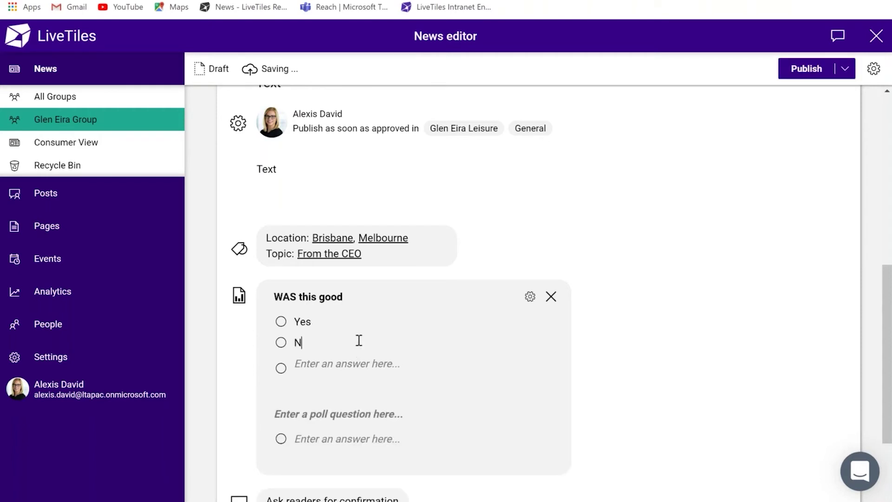
type("o")
Make the article ask its readers for confirmation
scroll(388, 338, "down", 3)
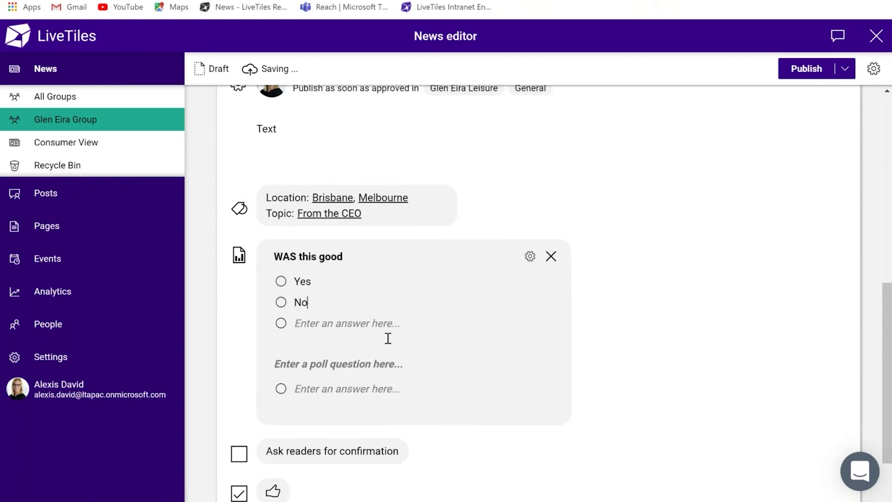
left_click(390, 339)
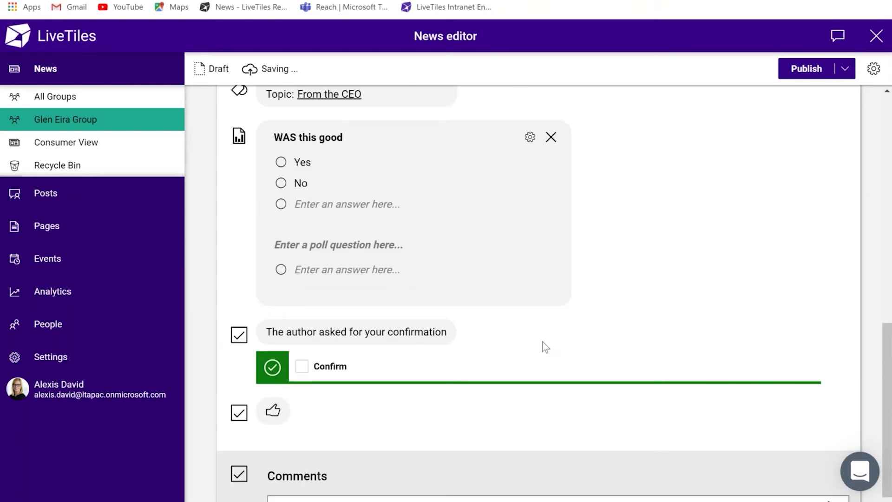
Switch the article's like option off and back on
scroll(542, 341, "down", 1)
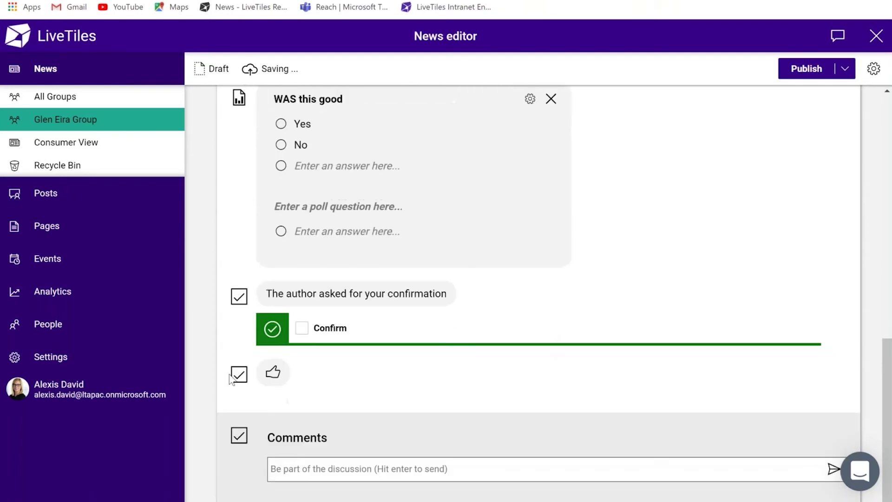
left_click(239, 374)
left_click(239, 375)
left_click(239, 374)
left_click(239, 374)
Check the publishing options of the Work from Home draft and look over its banner and title
scroll(520, 337, "up", 10)
left_click(845, 68)
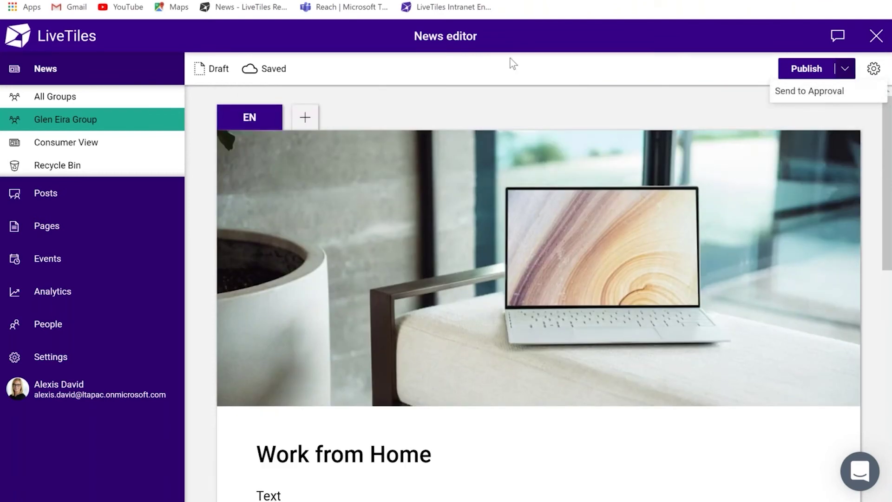
left_click(529, 59)
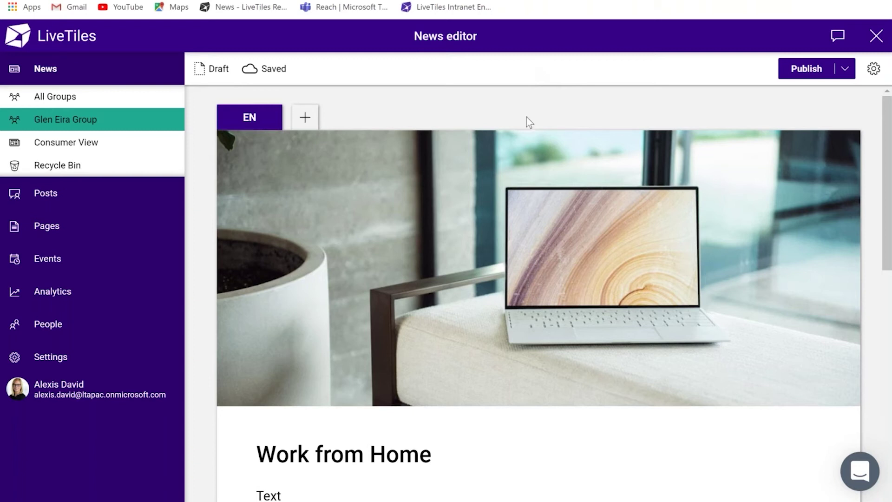
scroll(527, 132, "down", 2)
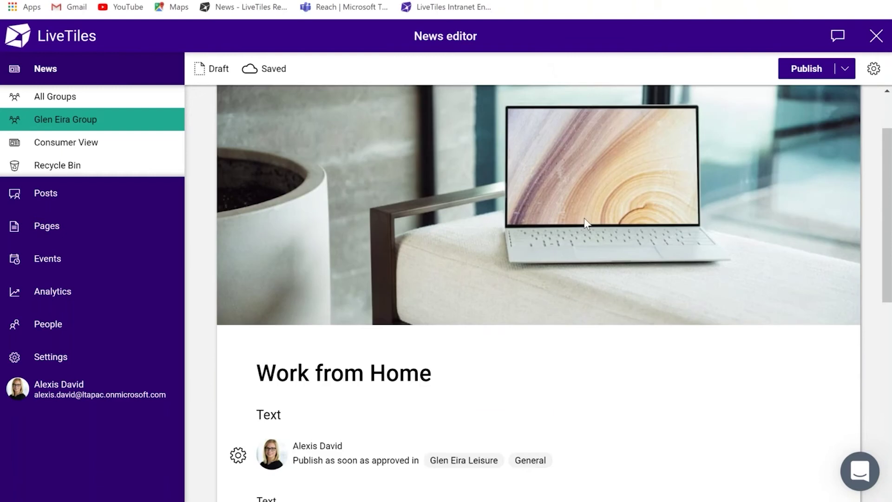
scroll(585, 222, "up", 2)
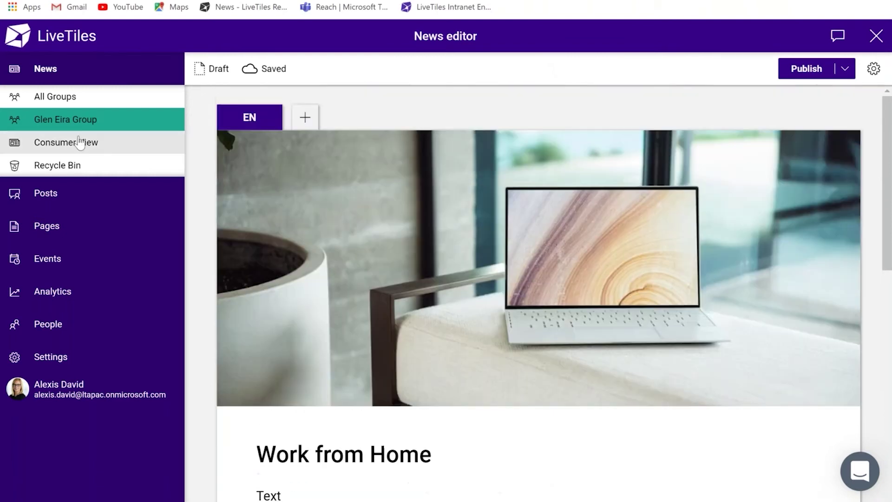
Switch to the consumer view and browse the employee posts feed with its replies
left_click(81, 142)
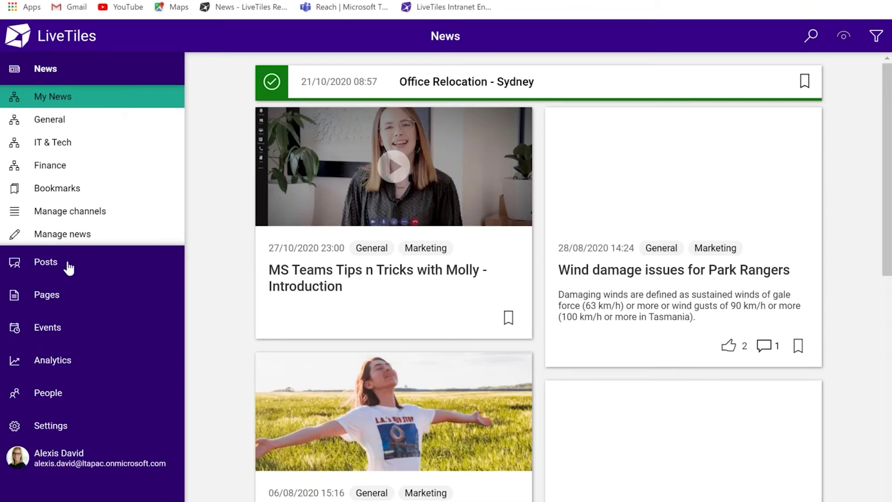
left_click(47, 262)
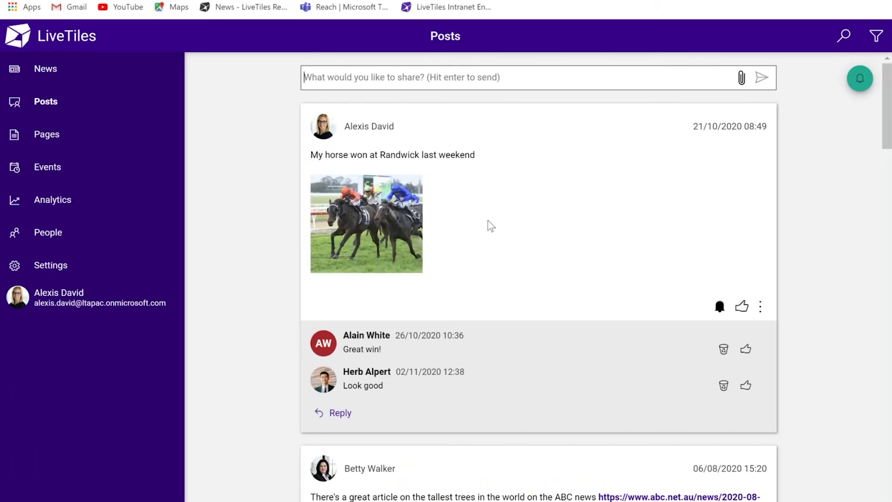
scroll(492, 227, "down", 8)
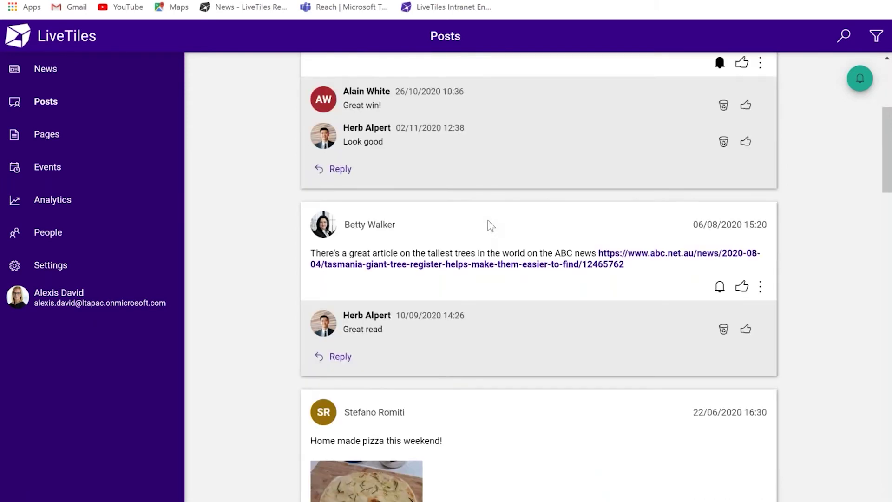
scroll(464, 227, "down", 1)
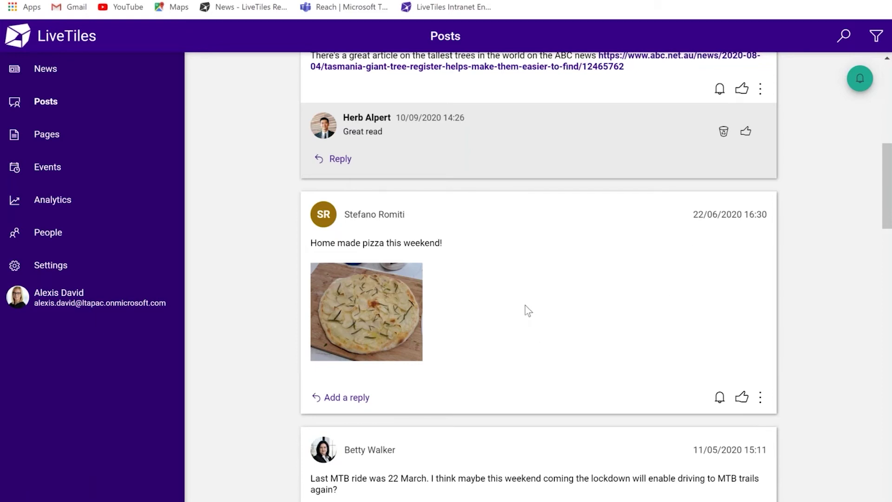
scroll(527, 306, "up", 3)
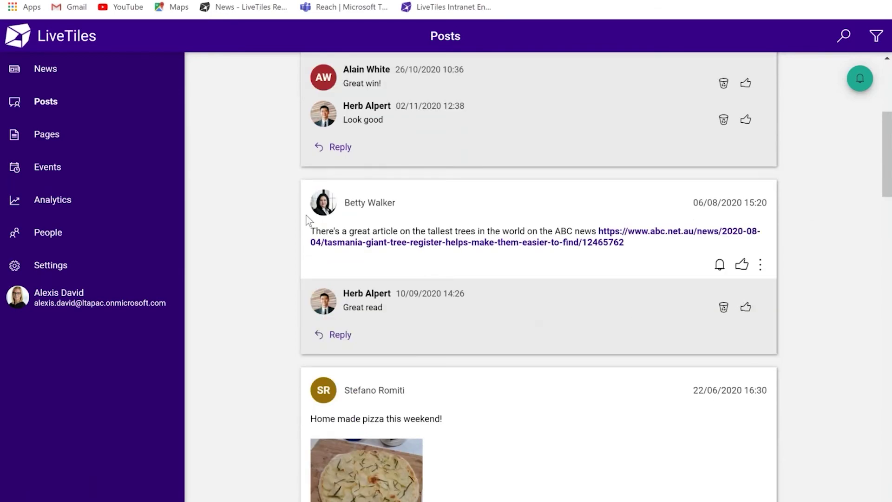
scroll(298, 236, "up", 5)
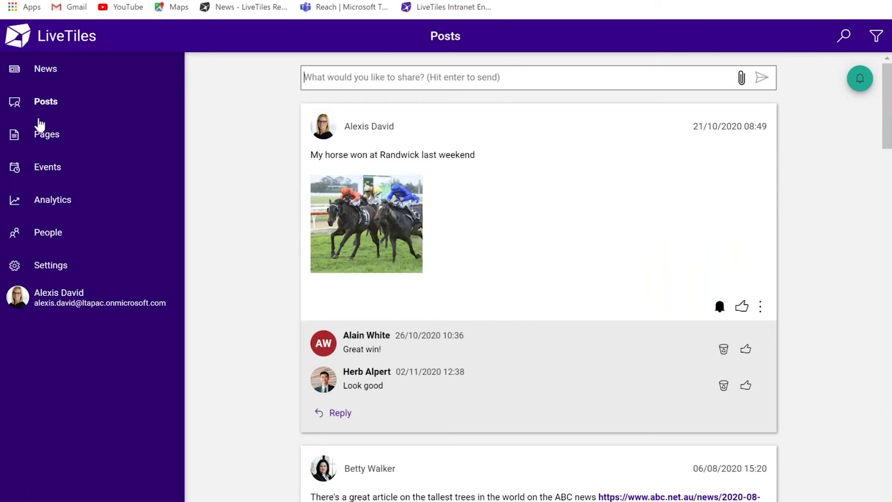
Open the Company Knowledge Base page and read through its text and list of knowledge base links
left_click(44, 138)
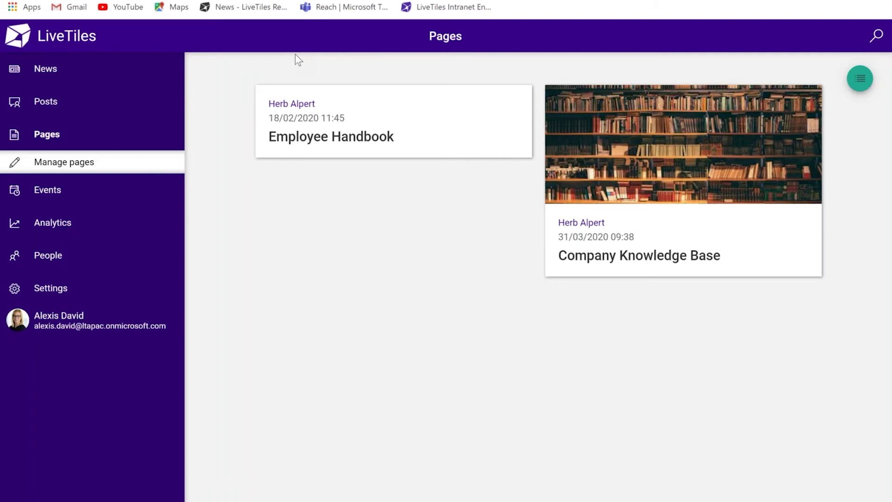
left_click(598, 256)
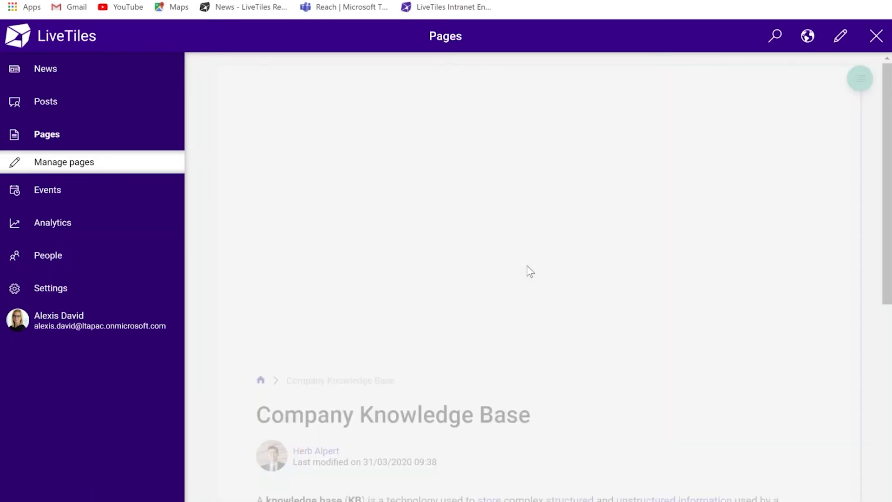
scroll(518, 252, "down", 5)
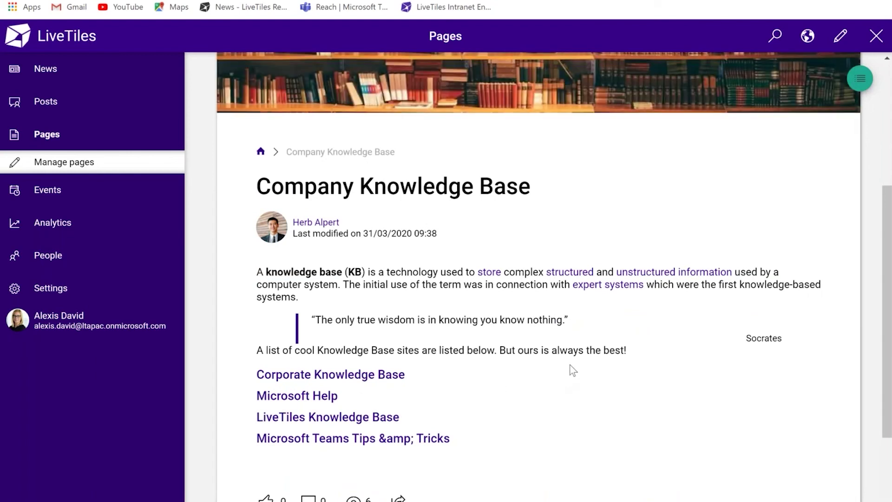
scroll(650, 346, "up", 1)
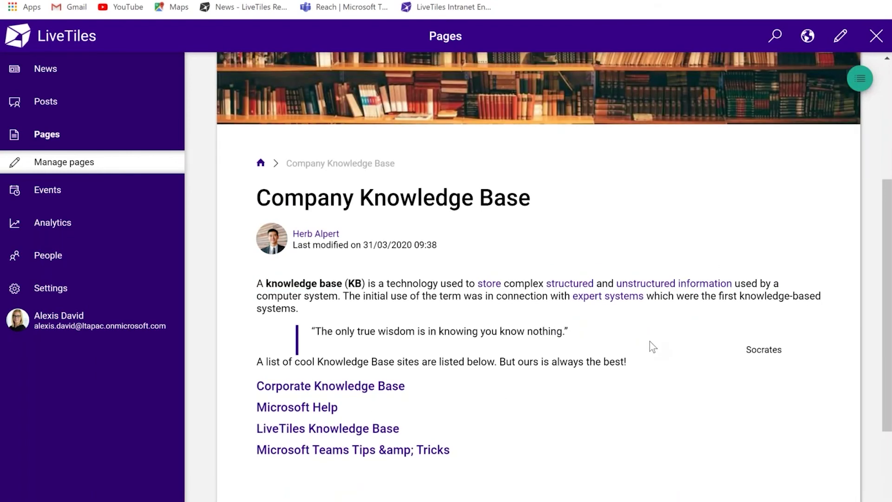
scroll(650, 341, "up", 3)
scroll(650, 342, "up", 2)
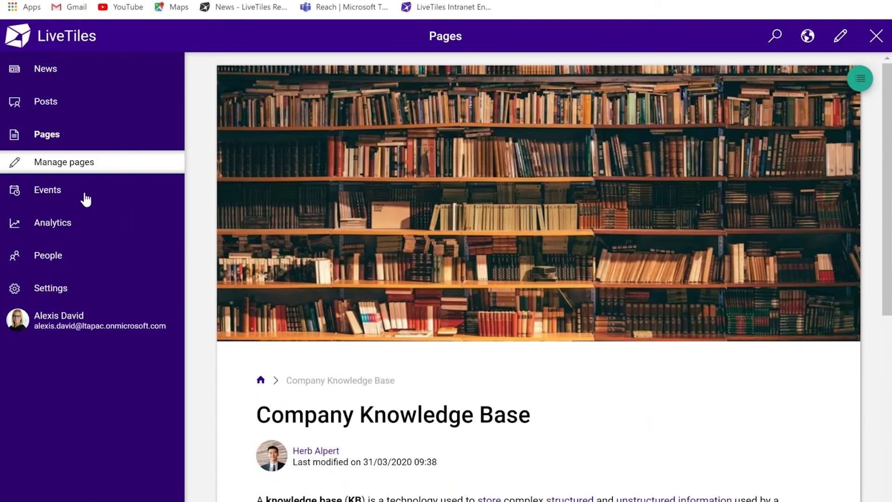
Browse the latest events list, checking the dates, locations and registration status of each event
left_click(60, 193)
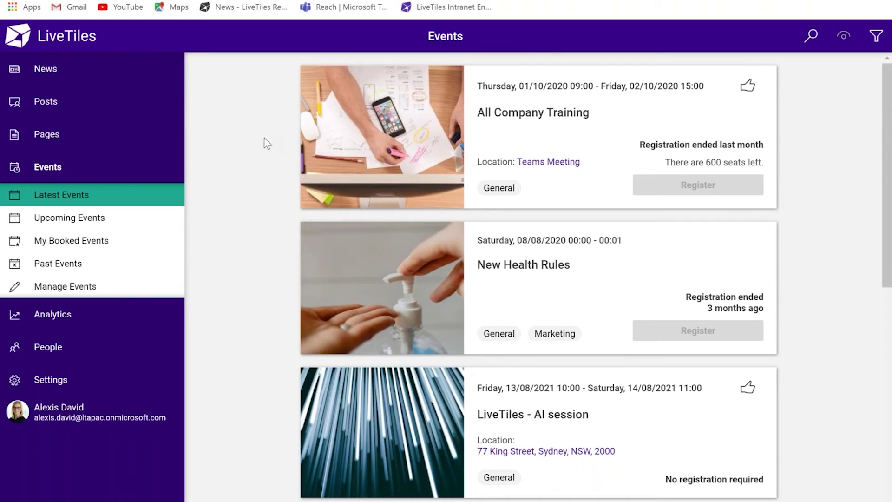
scroll(260, 151, "down", 2)
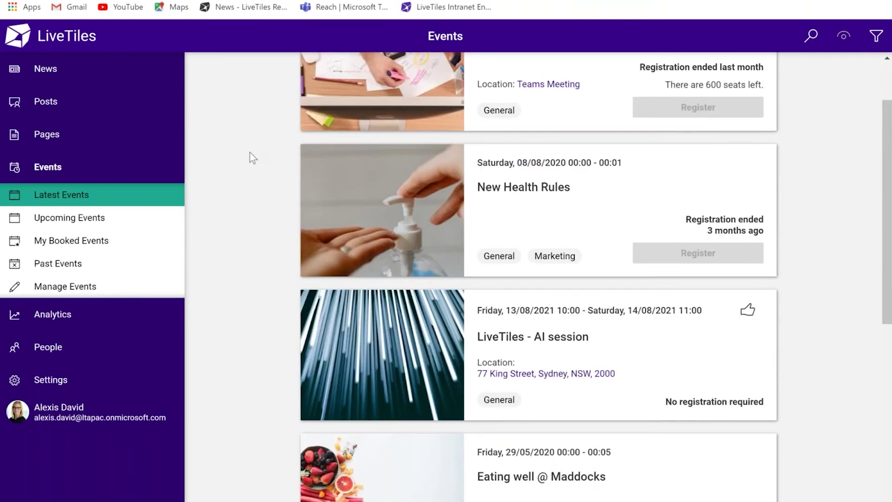
scroll(253, 158, "down", 7)
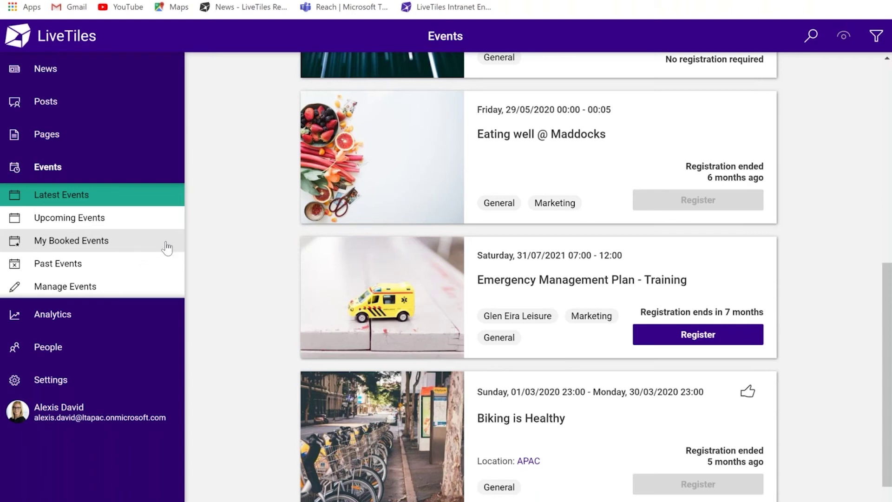
scroll(217, 270, "down", 1)
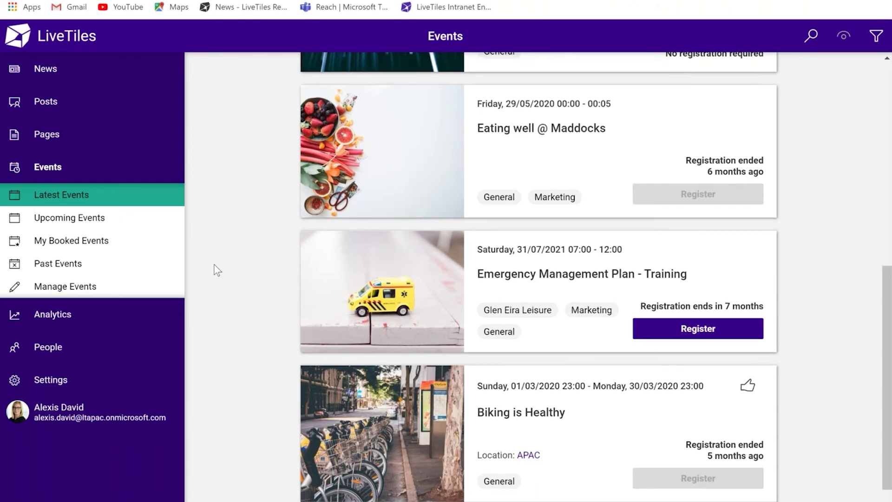
scroll(214, 272, "up", 8)
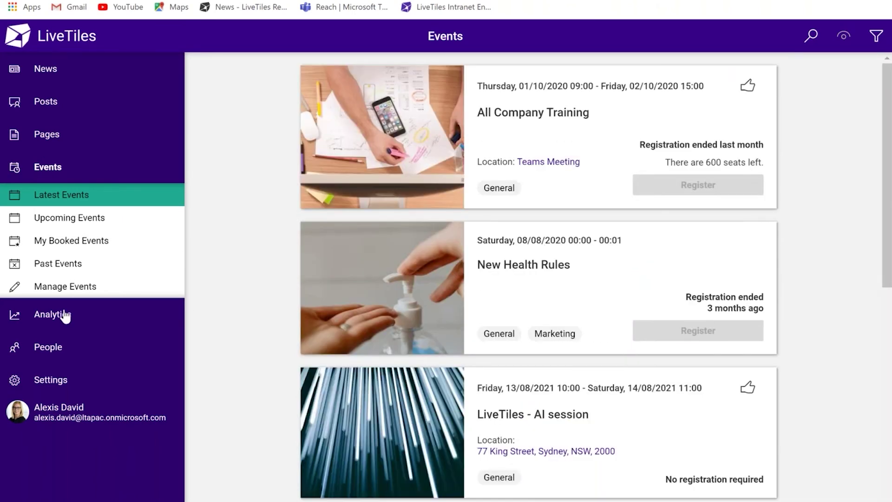
Review the user activity analytics, covering active users, active users by weeks, users by language and views by app type
left_click(53, 314)
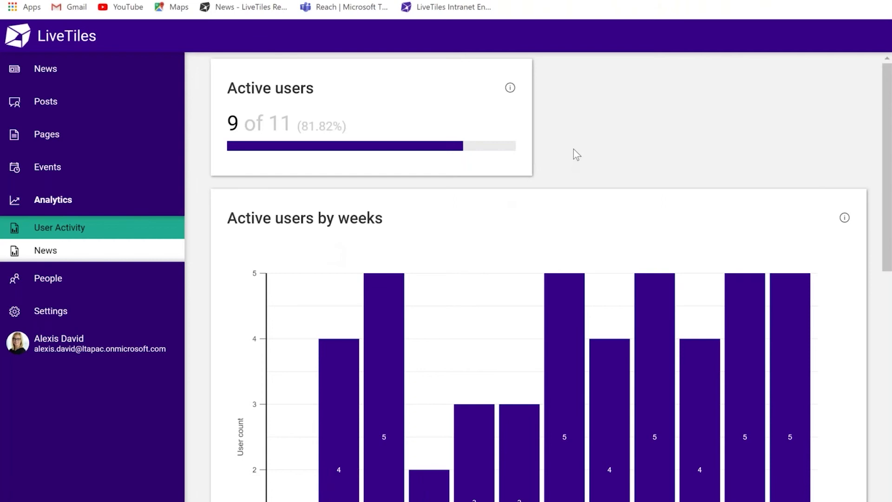
scroll(574, 149, "down", 1)
scroll(573, 153, "down", 3)
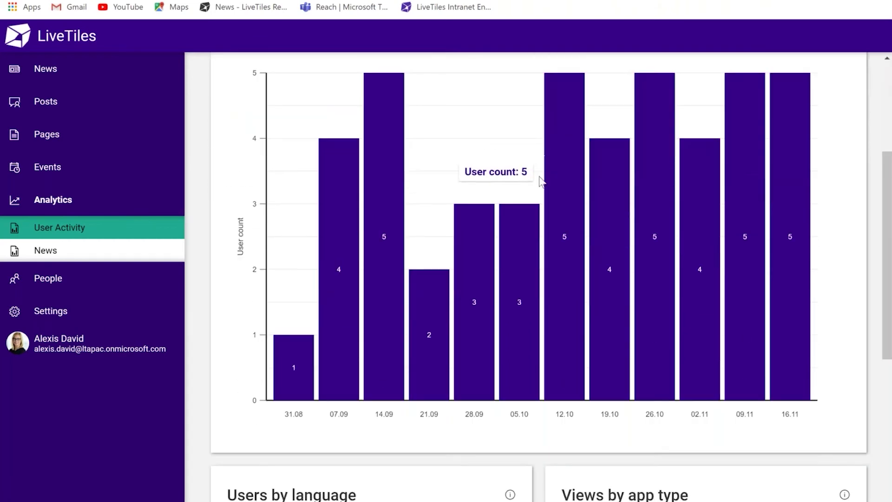
scroll(521, 194, "down", 1)
scroll(522, 195, "down", 4)
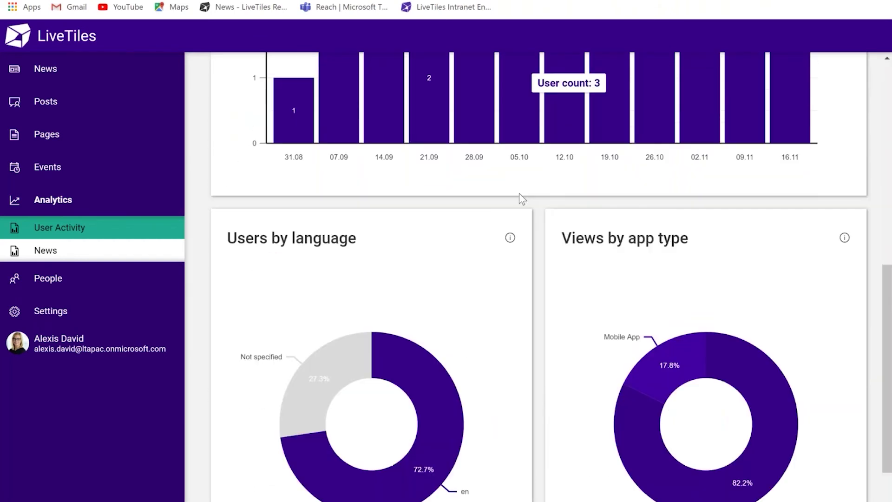
mouse_move(627, 430)
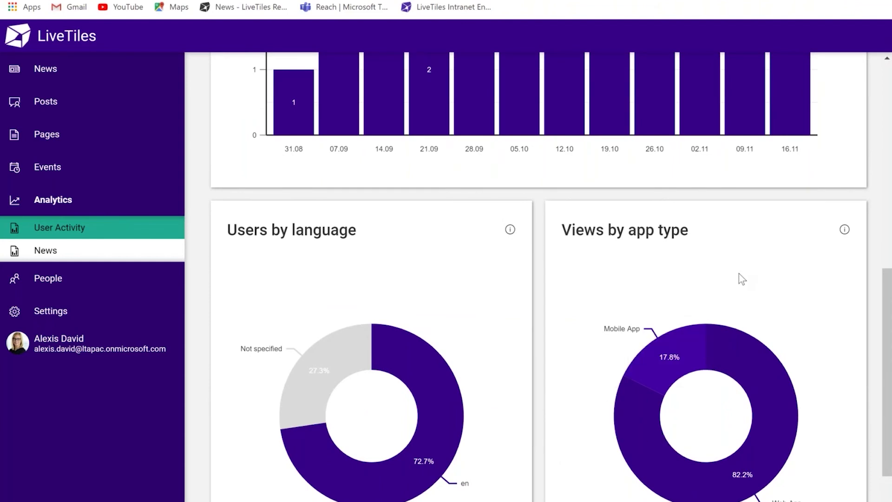
scroll(677, 278, "up", 9)
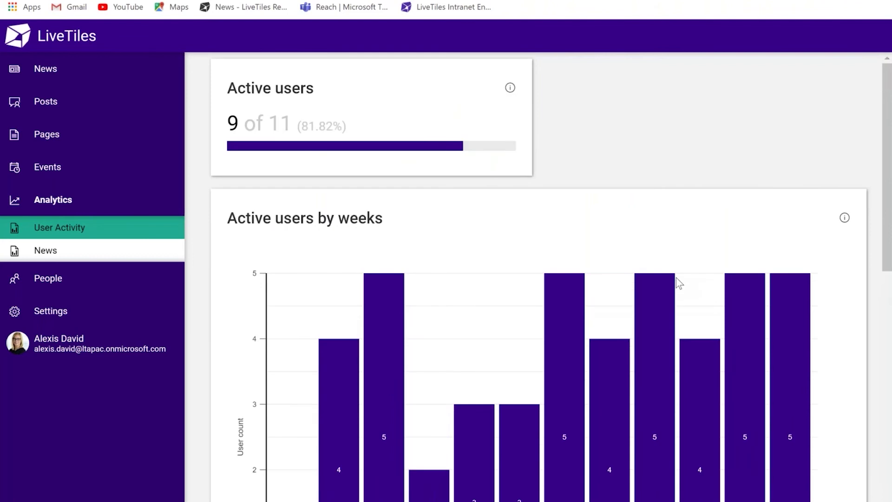
mouse_move(663, 281)
Search the people directory for a colleague by first name and expand the matching person's contact details
left_click(46, 279)
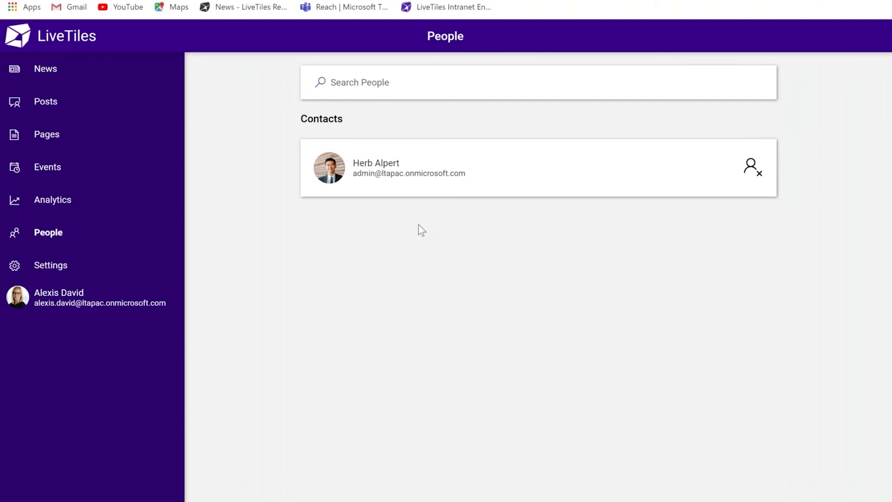
left_click(420, 82)
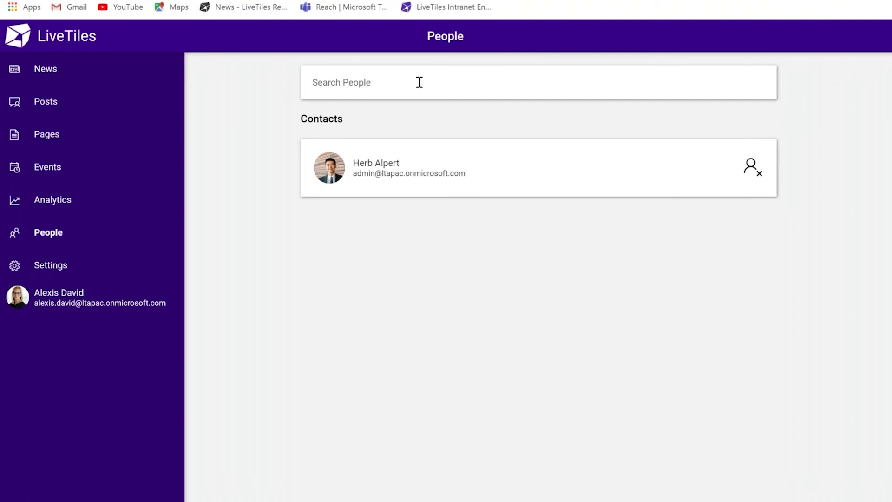
type("Betty")
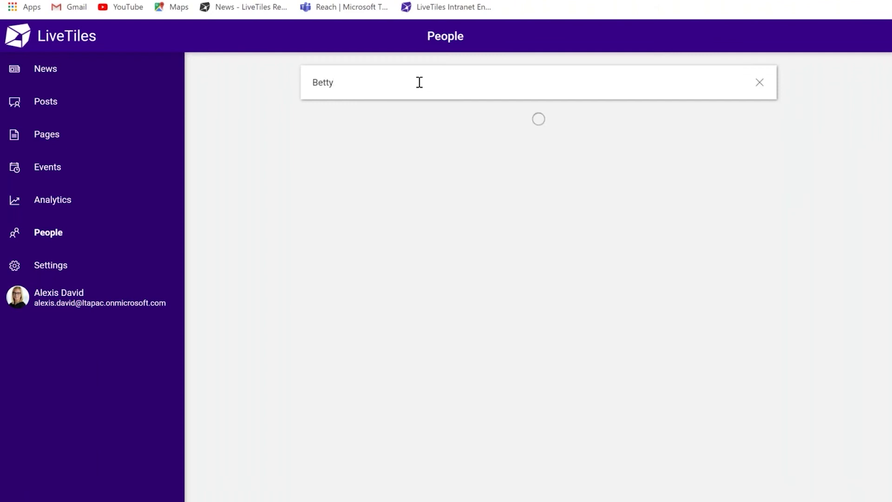
left_click(389, 144)
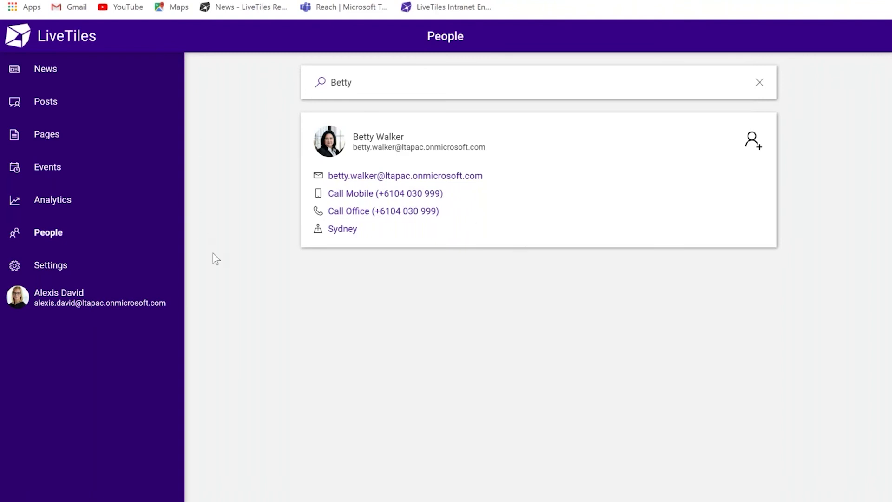
Leave the people directory and return to the My News feed
left_click(588, 83)
left_click(510, 307)
left_click(46, 71)
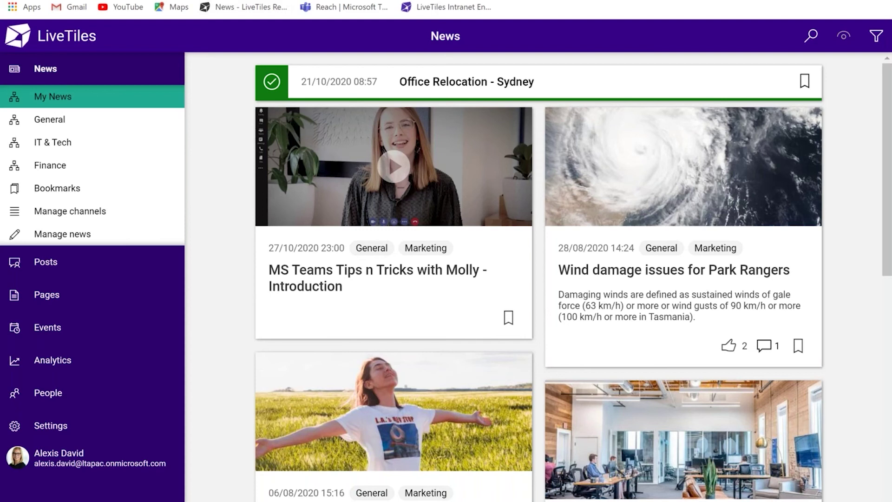
Switch to the PowerPoint slide show and display the closing LiveTiles slide full screen
left_click(223, 1)
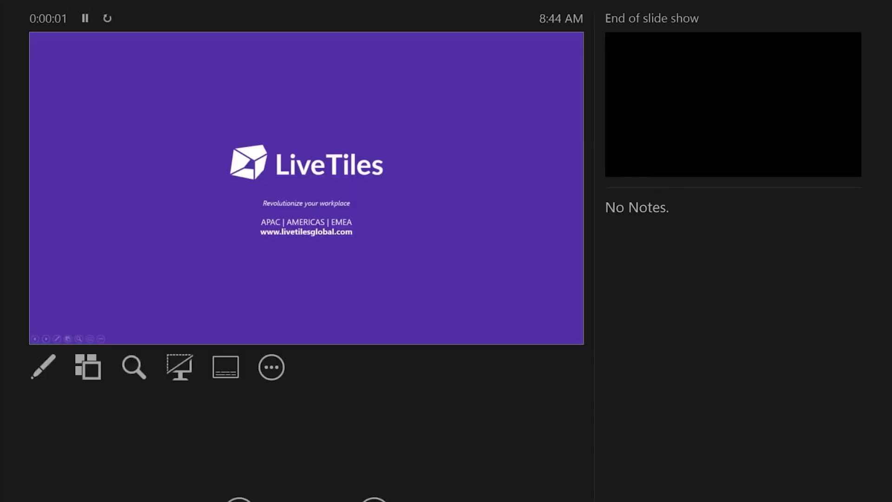
left_click(204, 0)
left_click(242, 0)
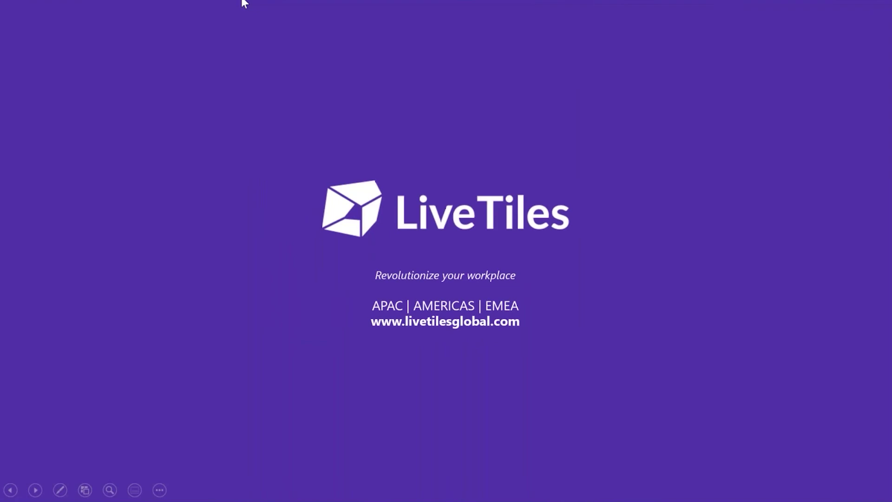